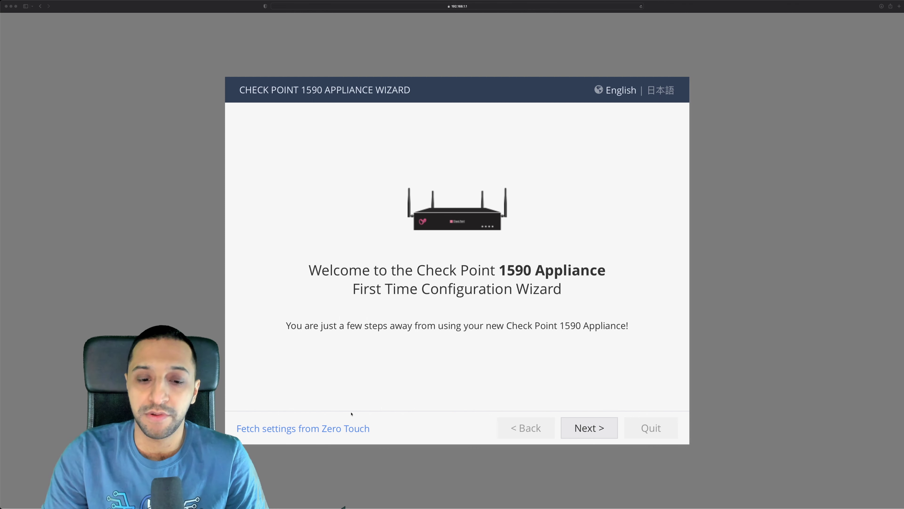
- Start the first-time configuration wizard, then enter and confirm the administrator password
left_click(475, 354)
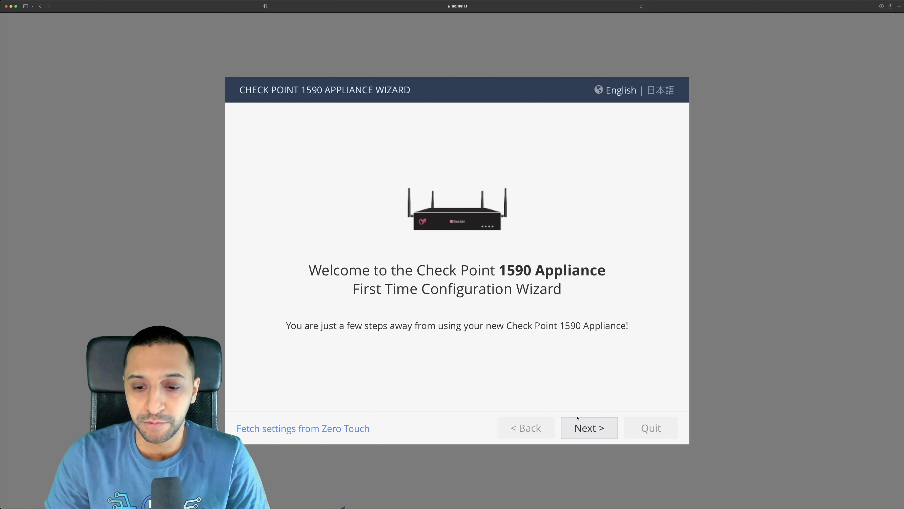
left_click(584, 429)
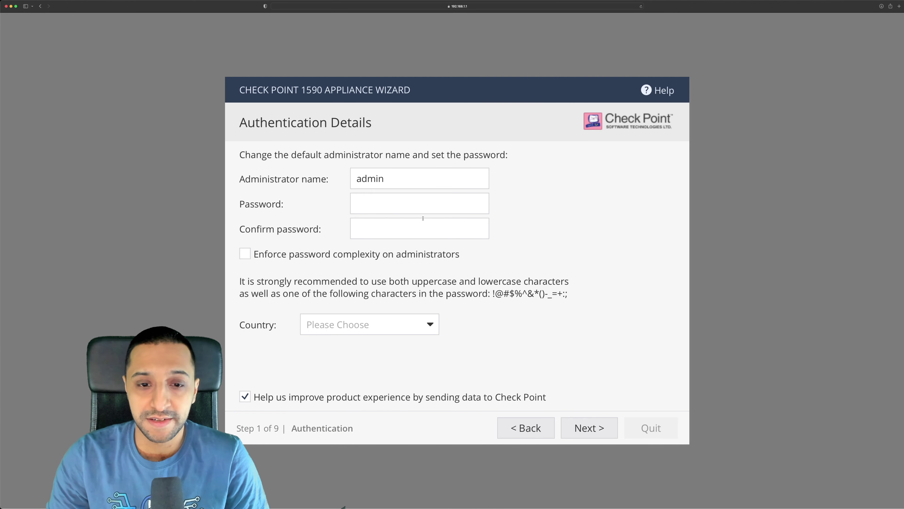
left_click(385, 205)
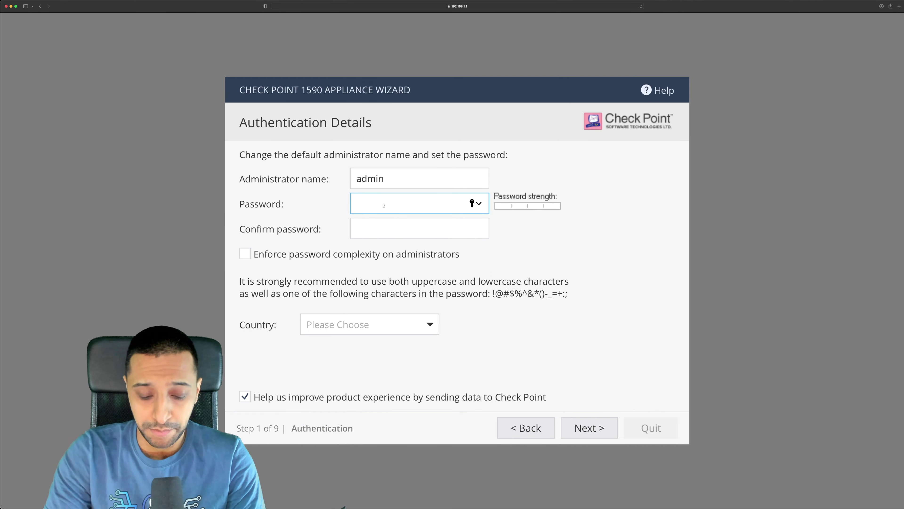
type("••••••••")
key("Tab")
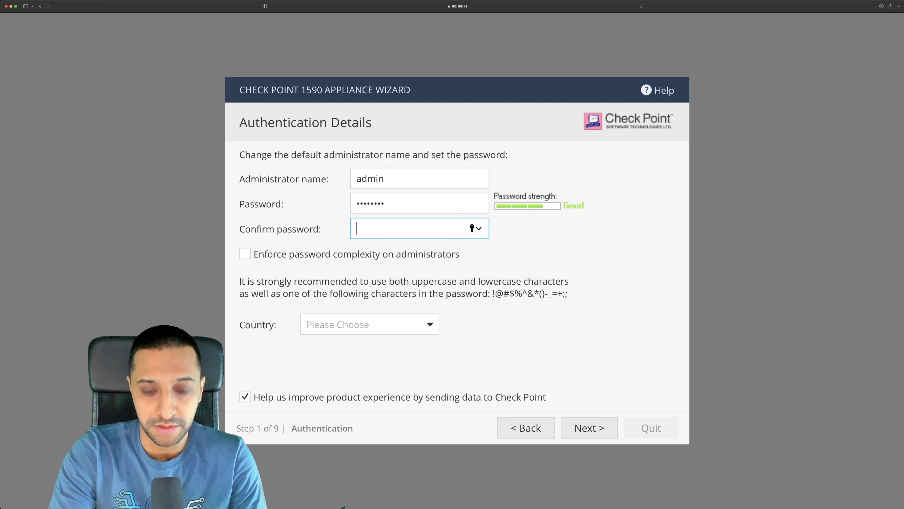
type("••••••••")
- Set the country to United Kingdom, opt out of product experience data sharing, and submit
key("Tab")
type("unite")
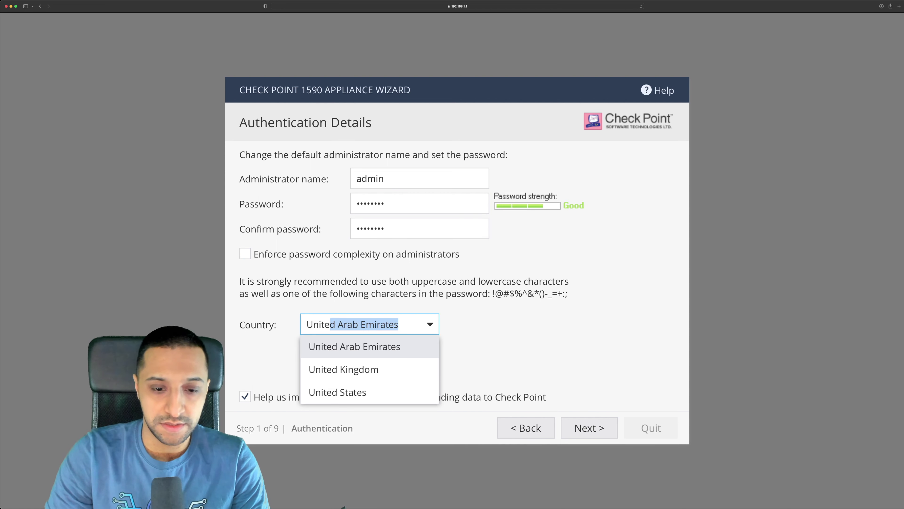
left_click(362, 370)
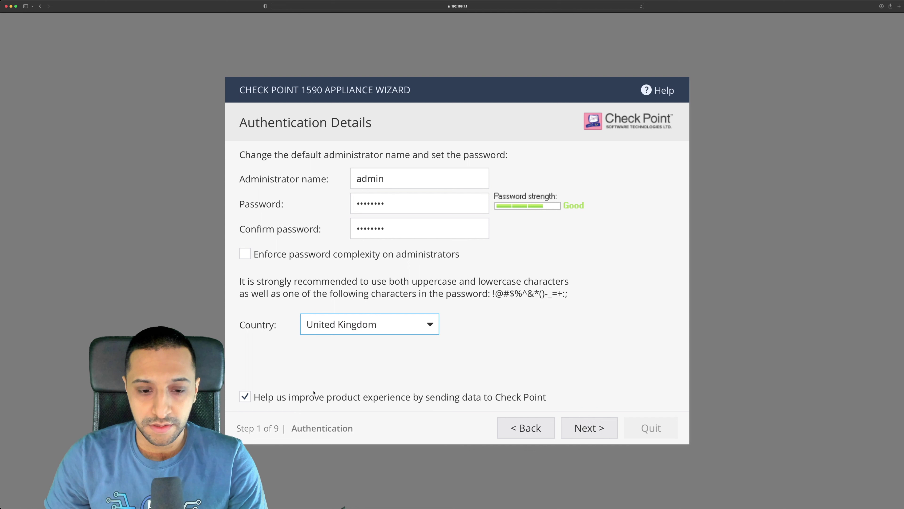
left_click(347, 404)
left_click(563, 429)
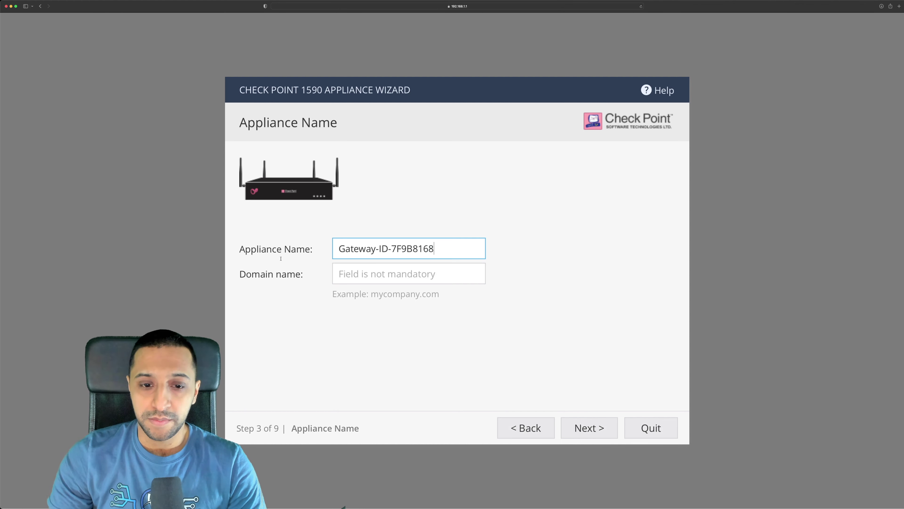
- Rename the appliance to HomeGateway, leave the domain name empty, and continue
key("super+a")
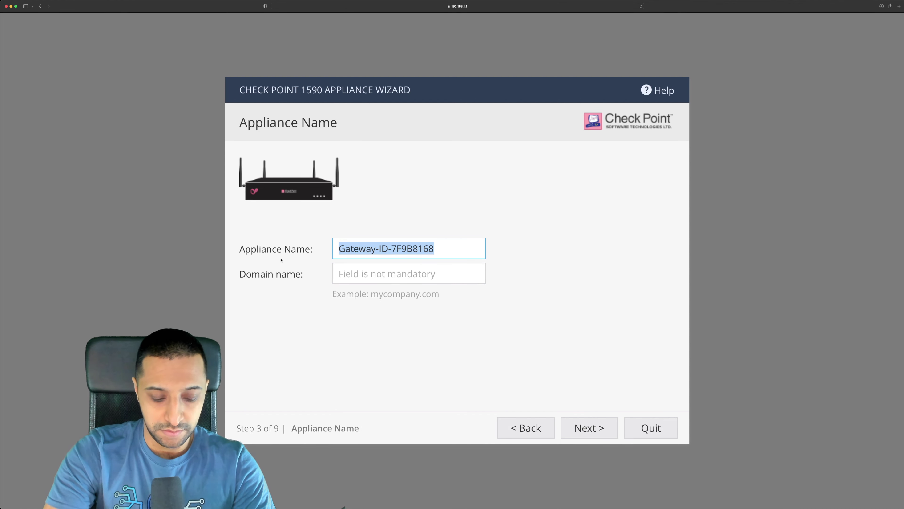
type("Ch")
type("Home")
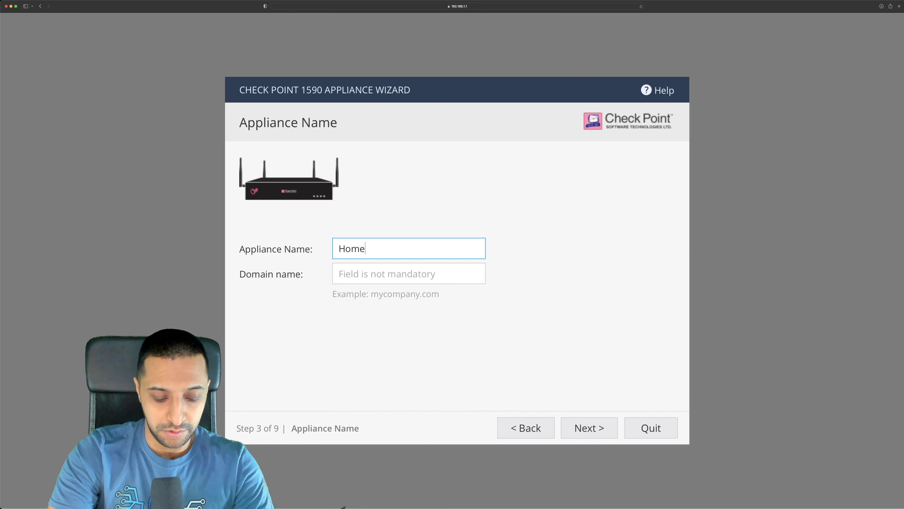
type("Gateway")
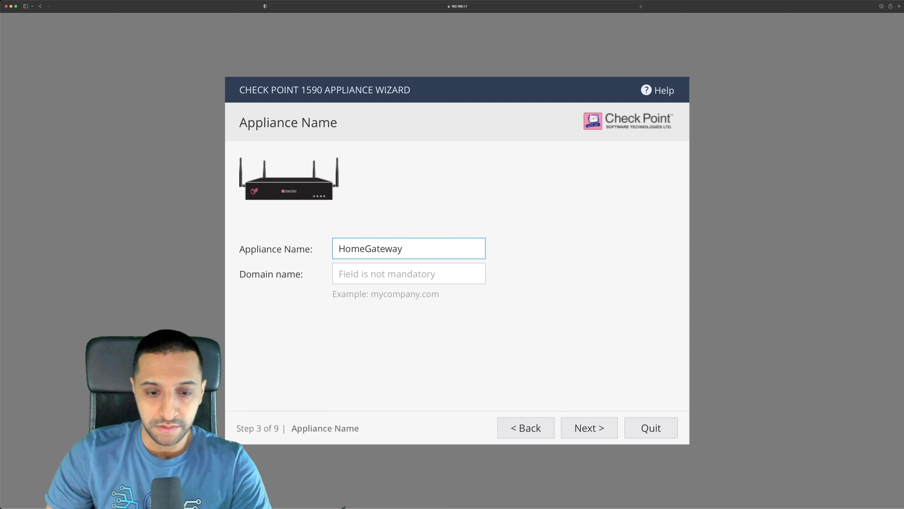
left_click(346, 281)
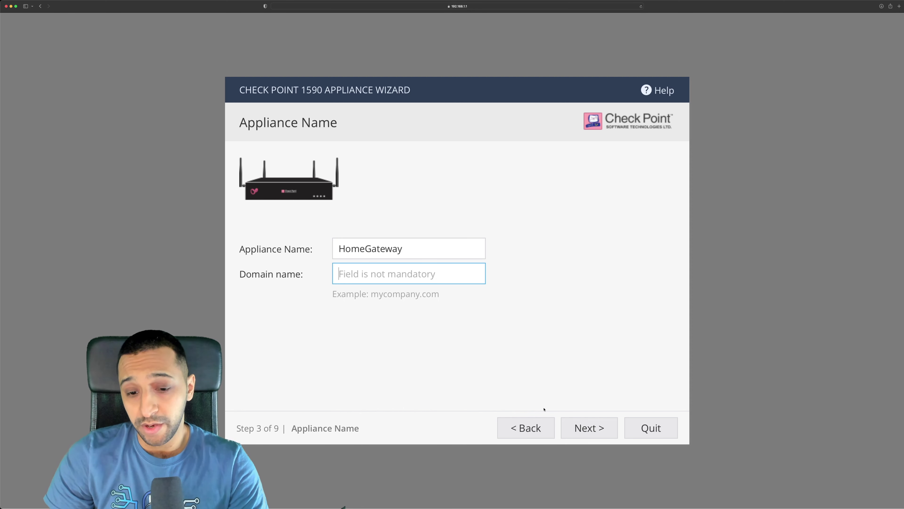
left_click(590, 427)
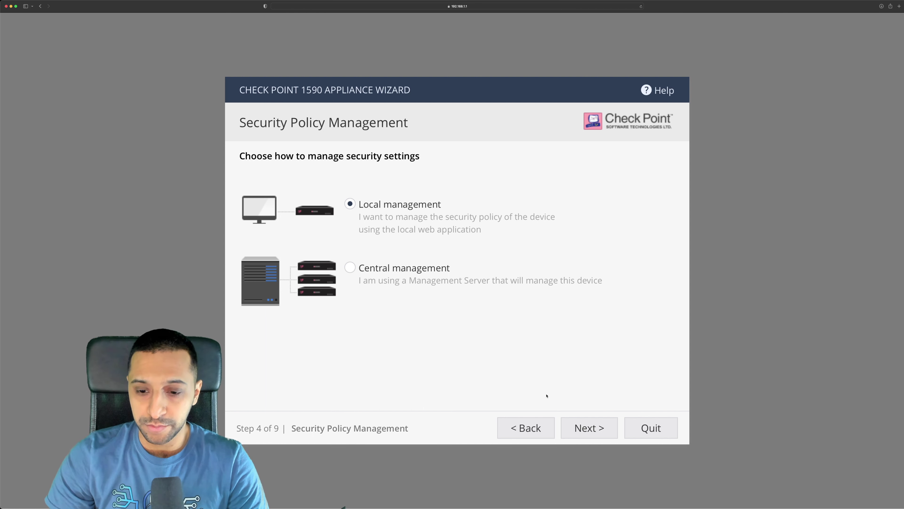
- Keep local management, connect to the Internet via DHCP right away, then continue to Local Network
left_click(589, 427)
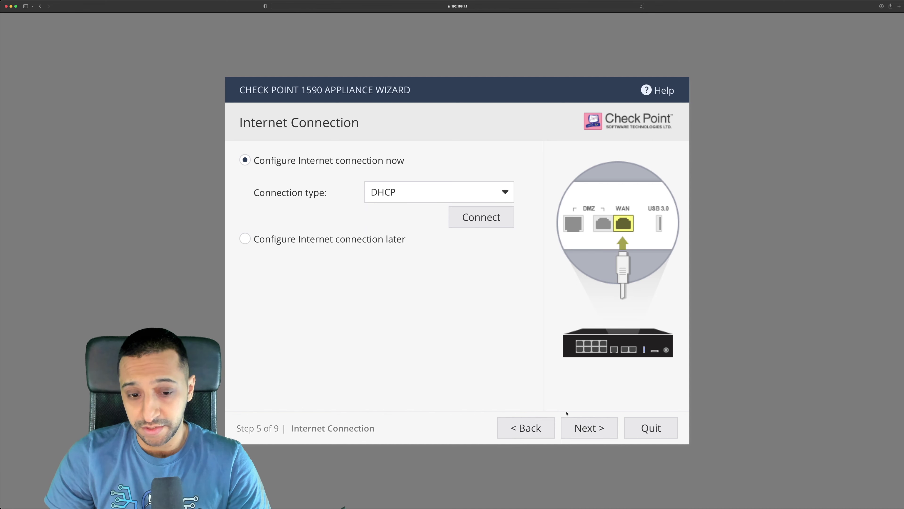
left_click(586, 431)
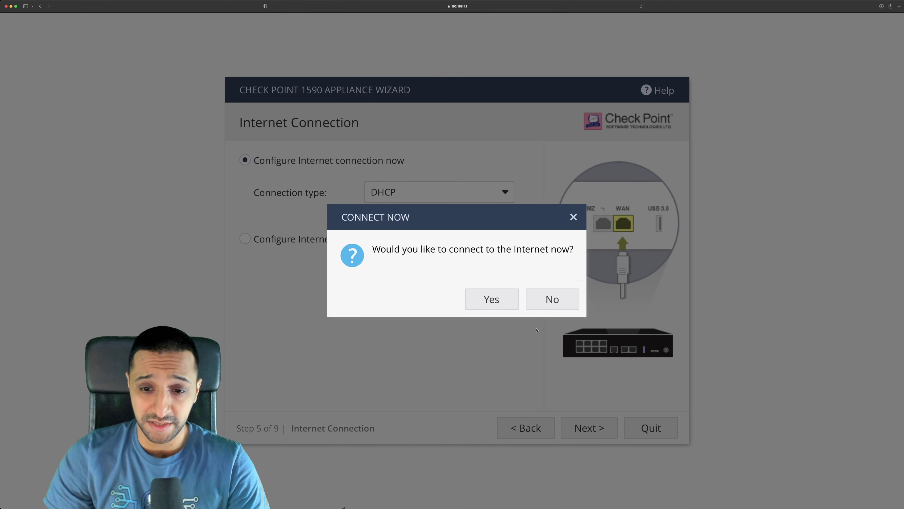
left_click(492, 301)
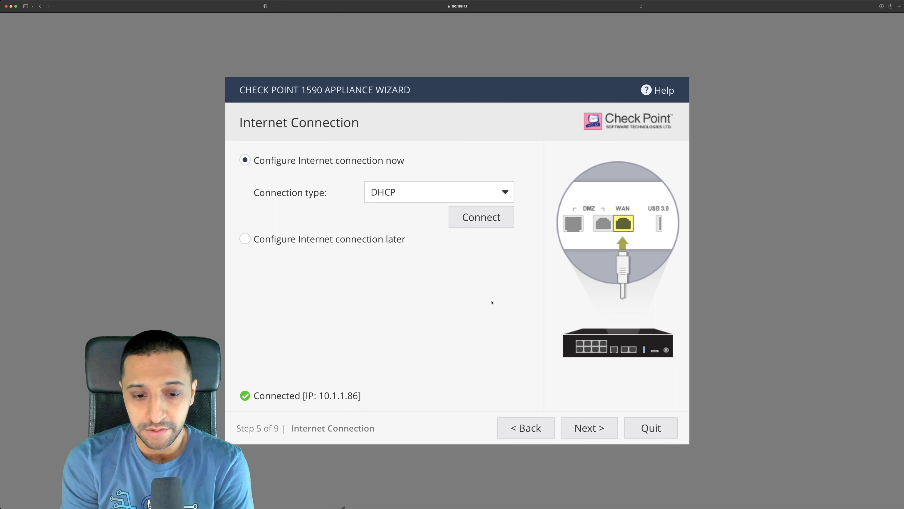
left_click(594, 433)
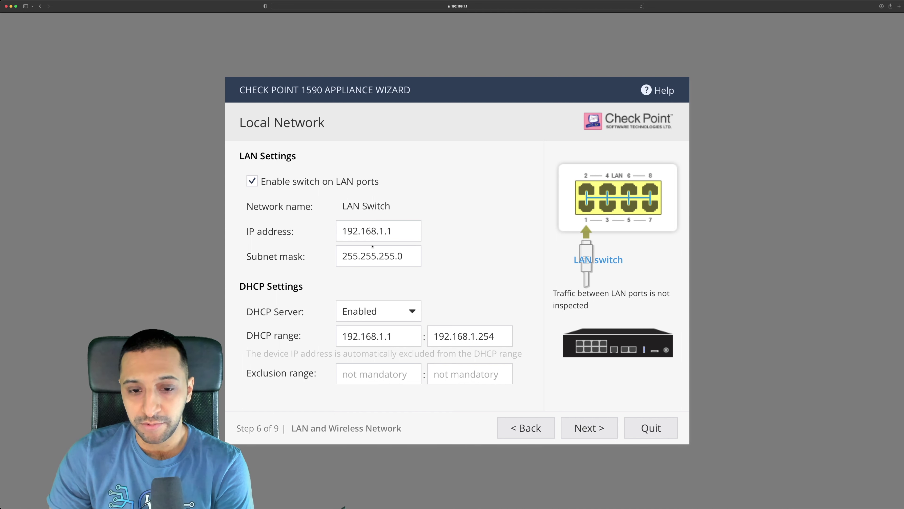
- Change the LAN address to 172.16.5.1
double_click(356, 231)
type("172")
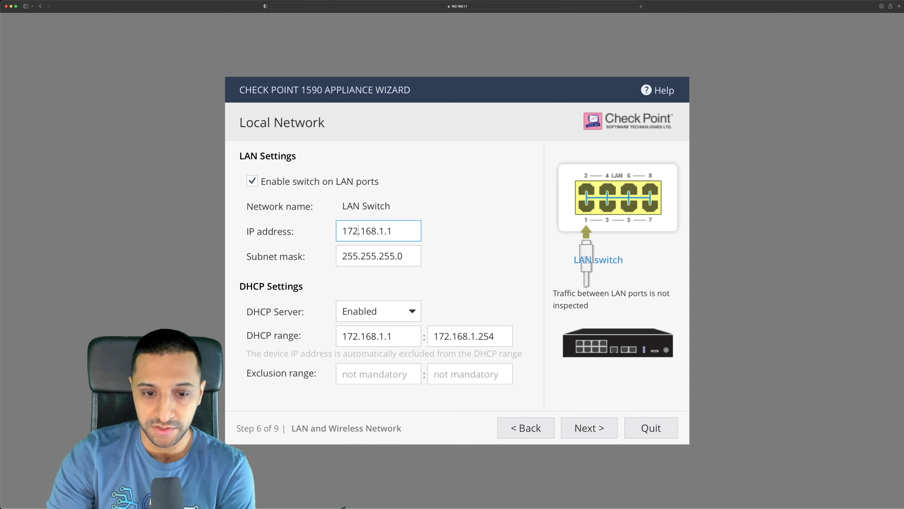
key("BackSpace")
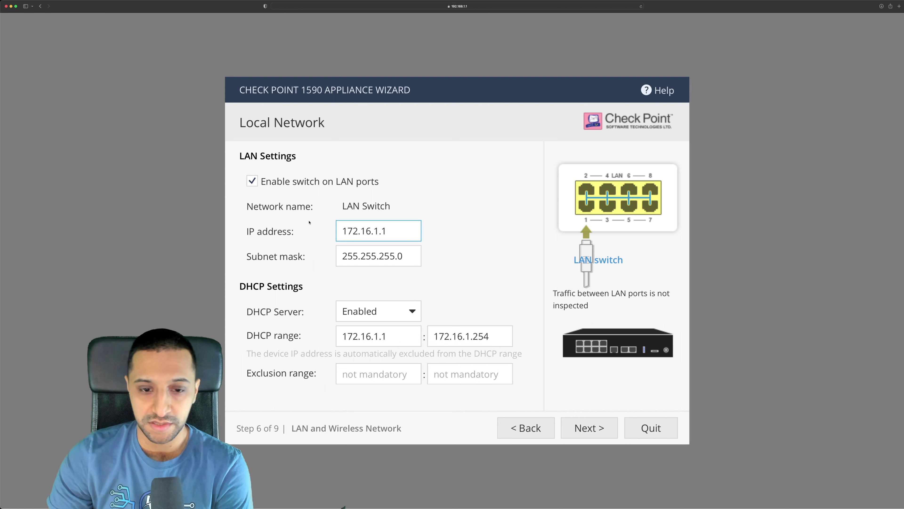
left_click(379, 232)
type("0")
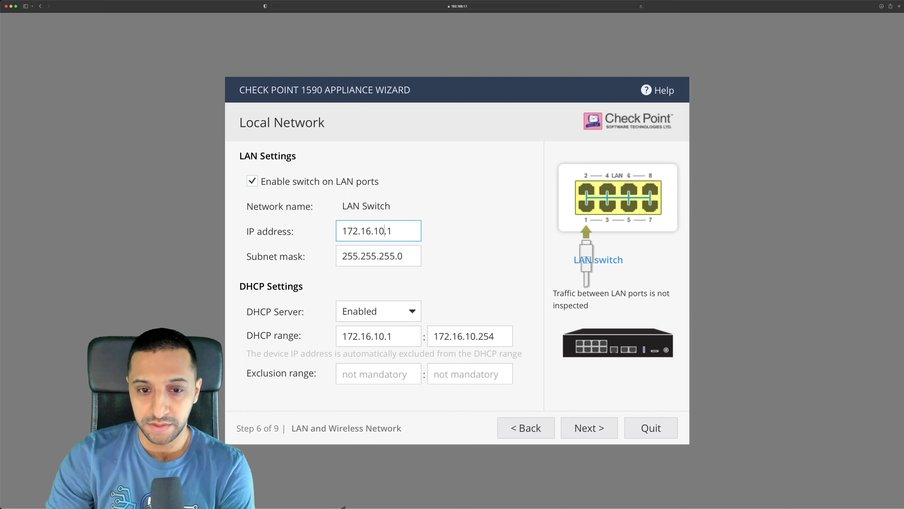
key("BackSpace")
key("BackSpace")
type("5")
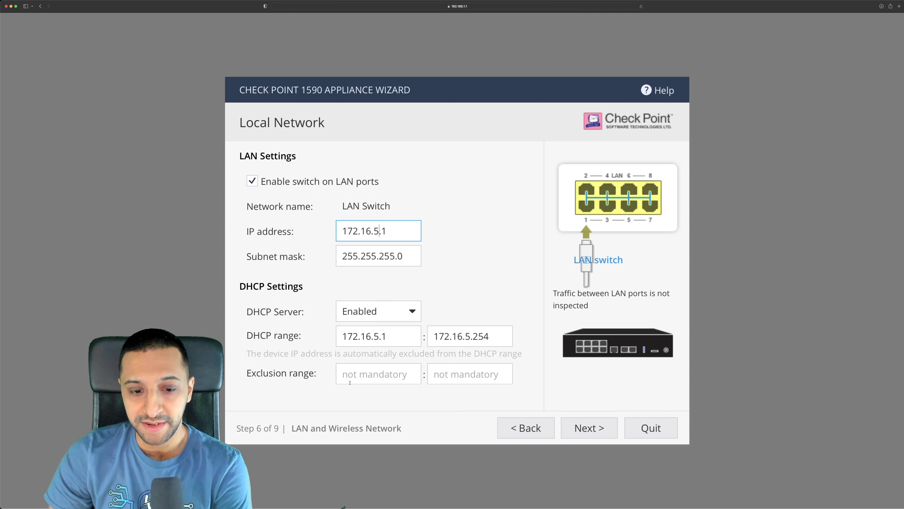
- Enter the DHCP exclusion range 172.16.5.1 to 172.16.5.10
left_click(366, 377)
type("172")
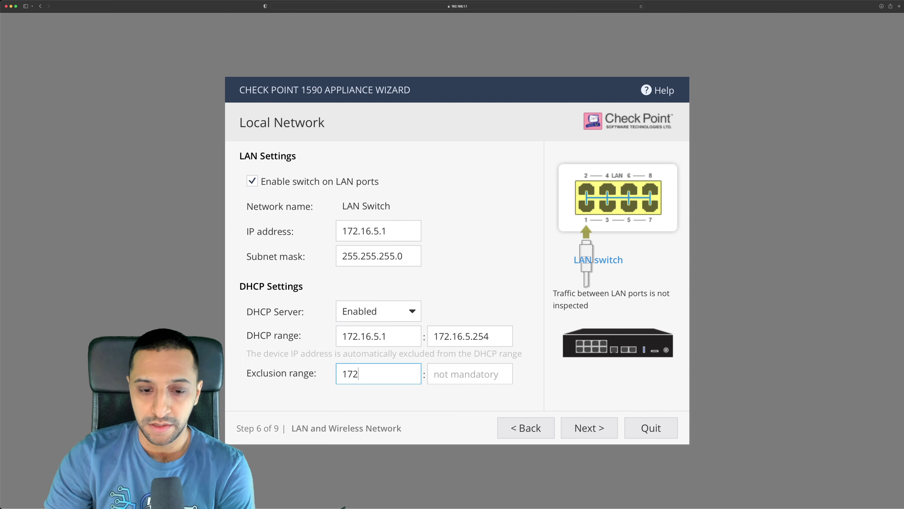
type(".163")
key("BackSpace")
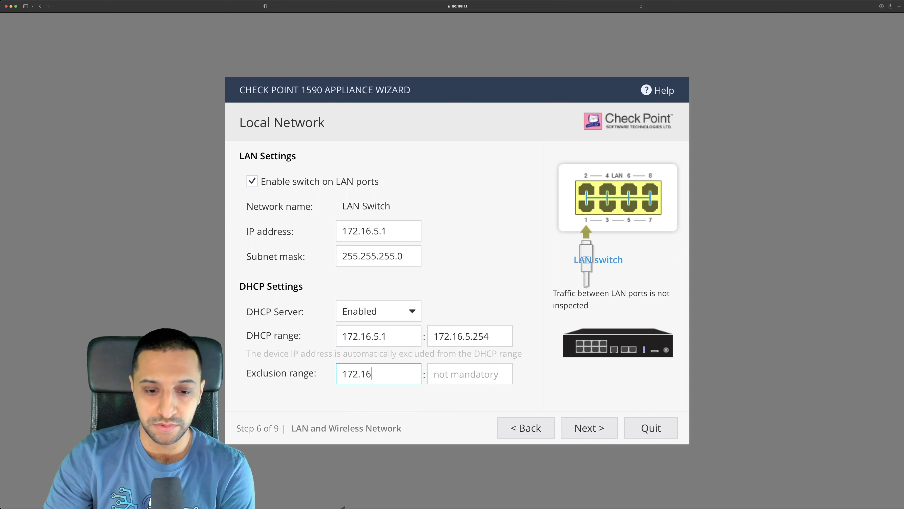
type(".5.")
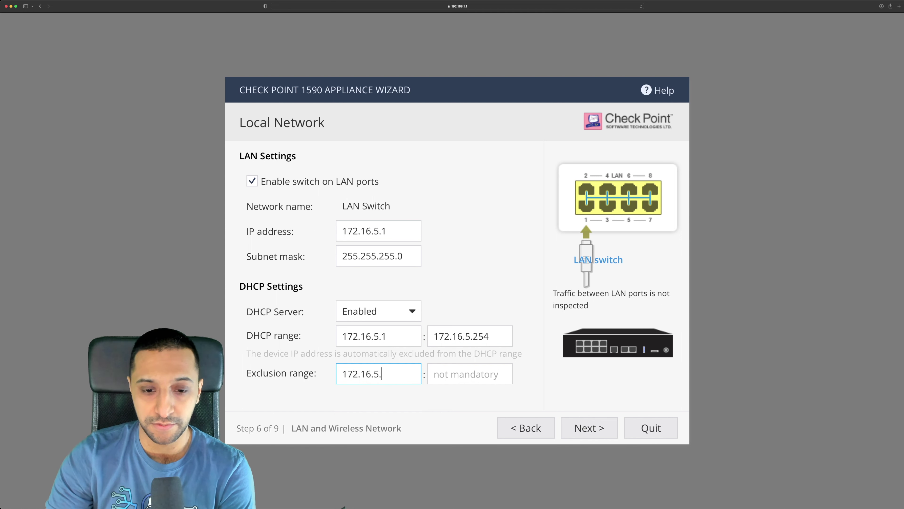
type("1")
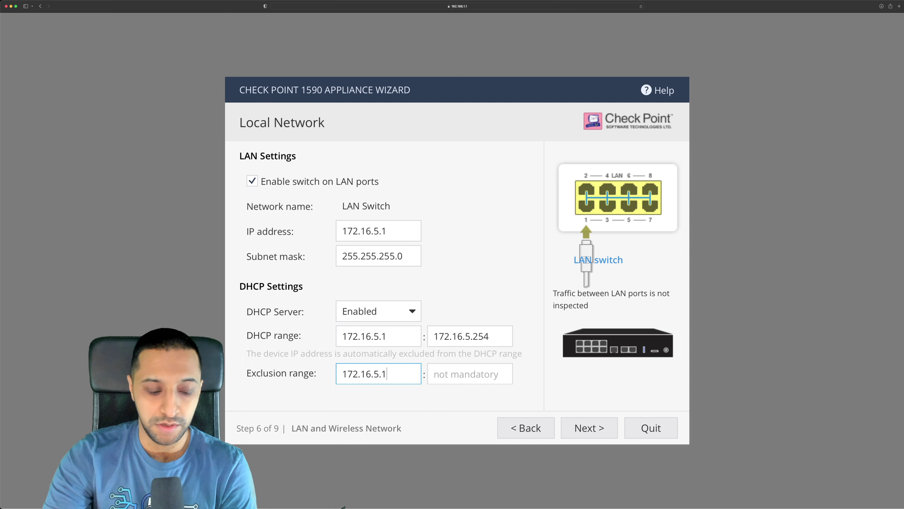
key("Tab")
type("19")
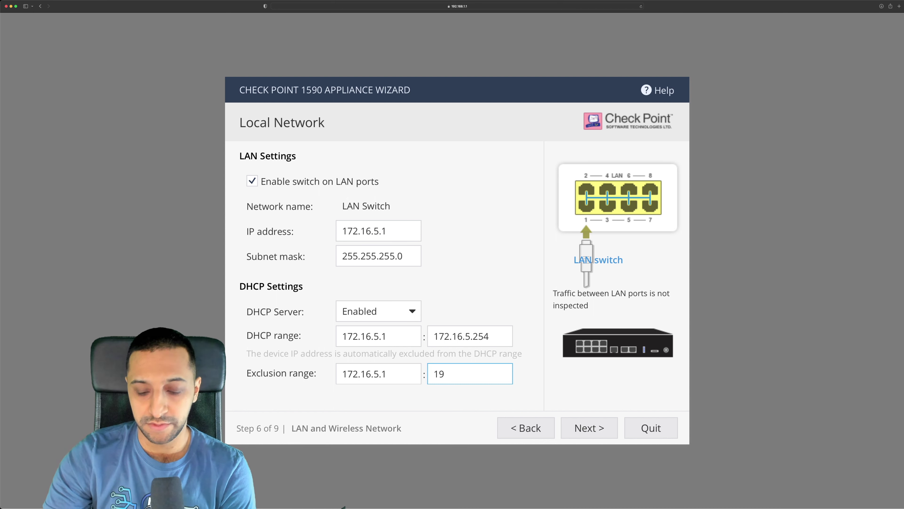
key("BackSpace")
type("72.16.5.")
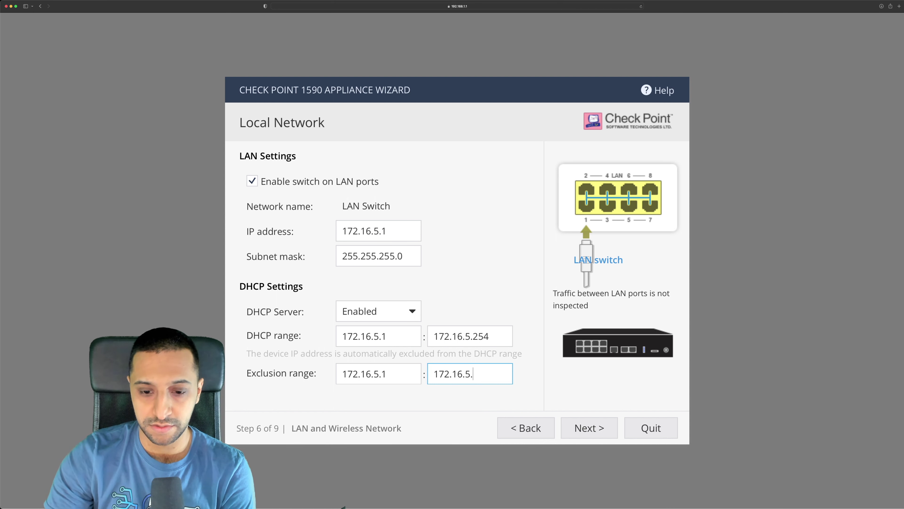
type("10")
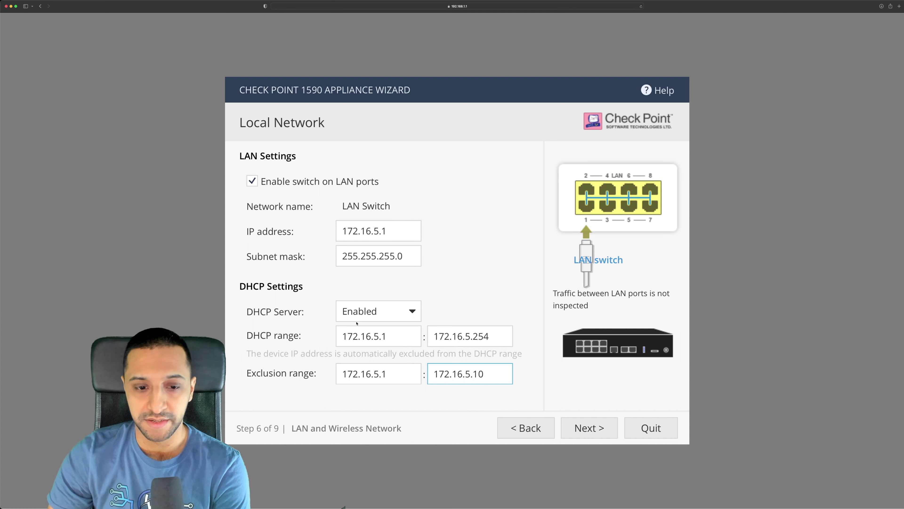
- Rename the wireless network SSID to 'Checkpoint WiFi'
left_click(584, 426)
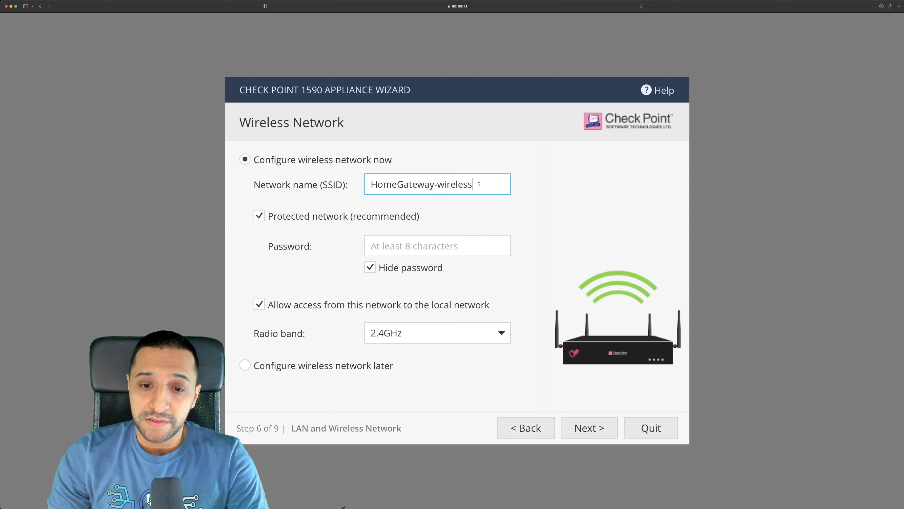
left_click_drag(506, 184, 369, 185)
type("Checkpoi")
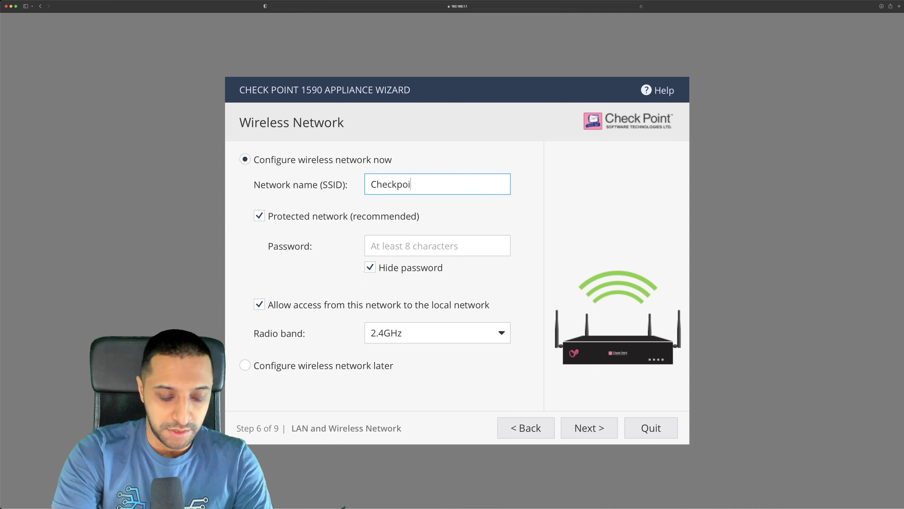
key("BackSpace")
key("BackSpace")
type("oint Wifi")
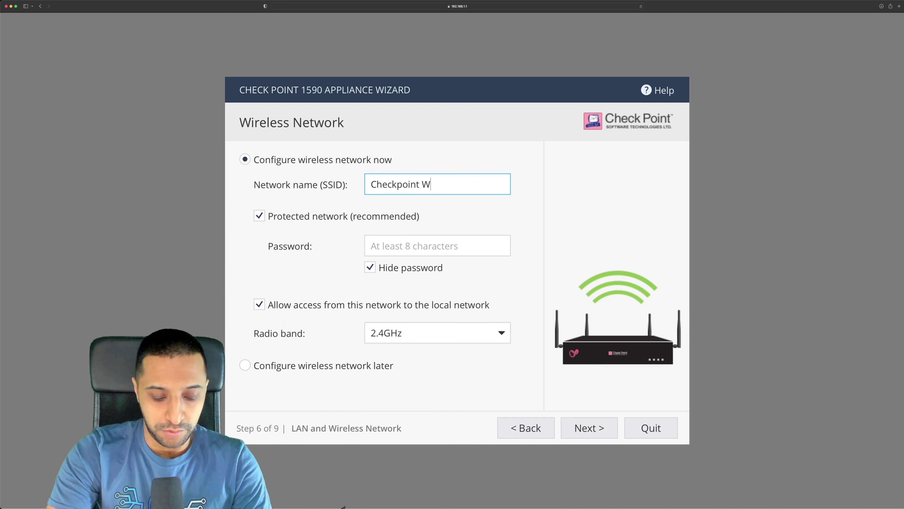
key("BackSpace")
key("BackSpace")
key("BackSpace")
type("iFi")
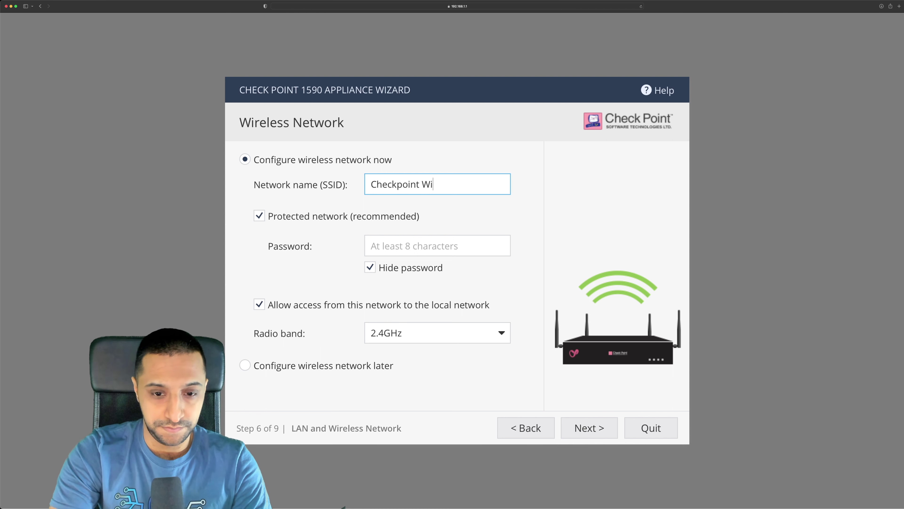
- Set the wireless password, keep the 2.4GHz radio band, and continue to Administrator Access
key("Tab")
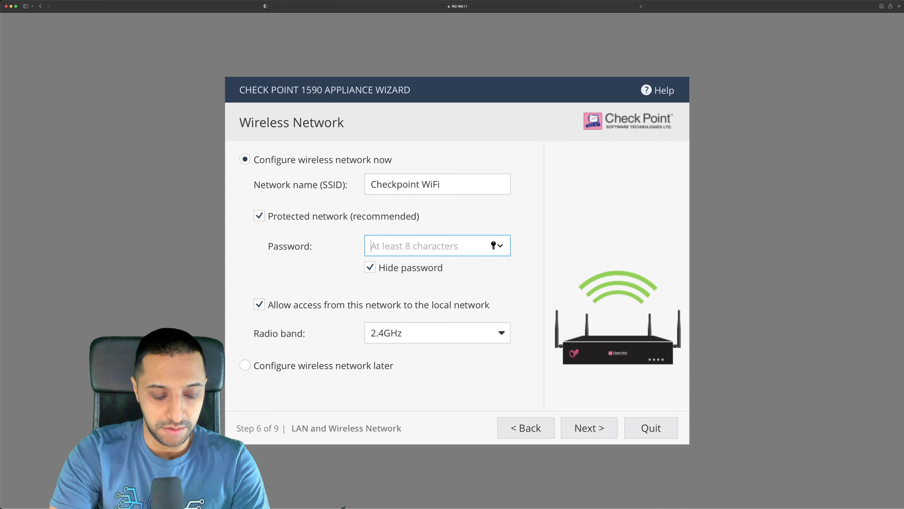
type("••••••••••••")
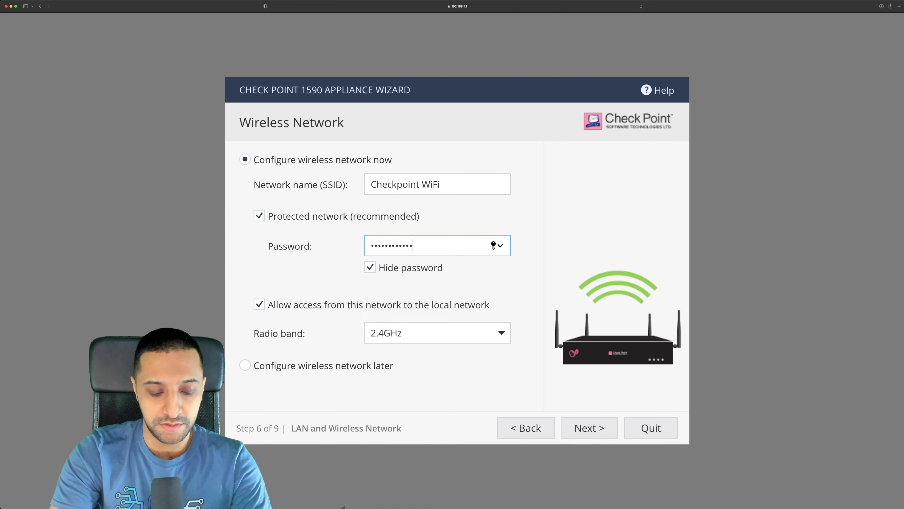
key("BackSpace")
key("BackSpace")
key("BackSpace")
key("BackSpace")
key("BackSpace")
key("BackSpace")
key("BackSpace")
key("BackSpace")
key("BackSpace")
key("BackSpace")
key("BackSpace")
key("BackSpace")
type("•••••••••••••")
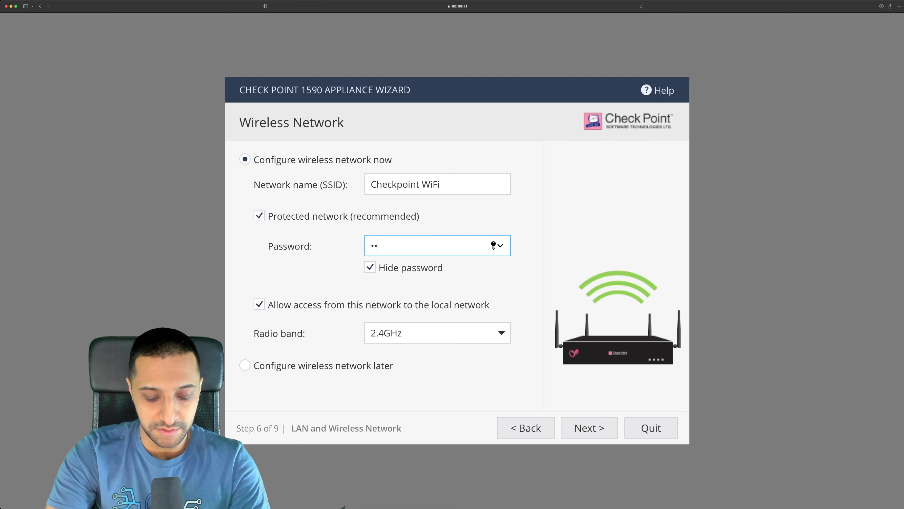
left_click(396, 332)
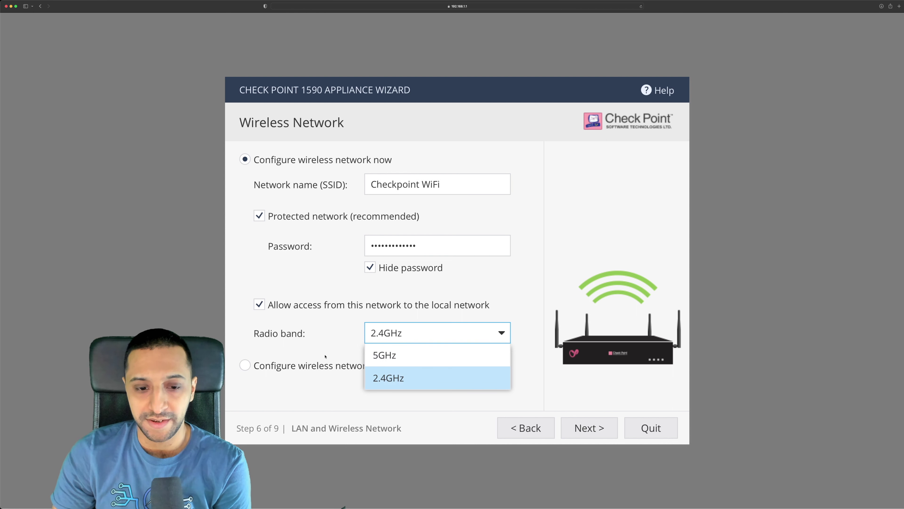
left_click(394, 374)
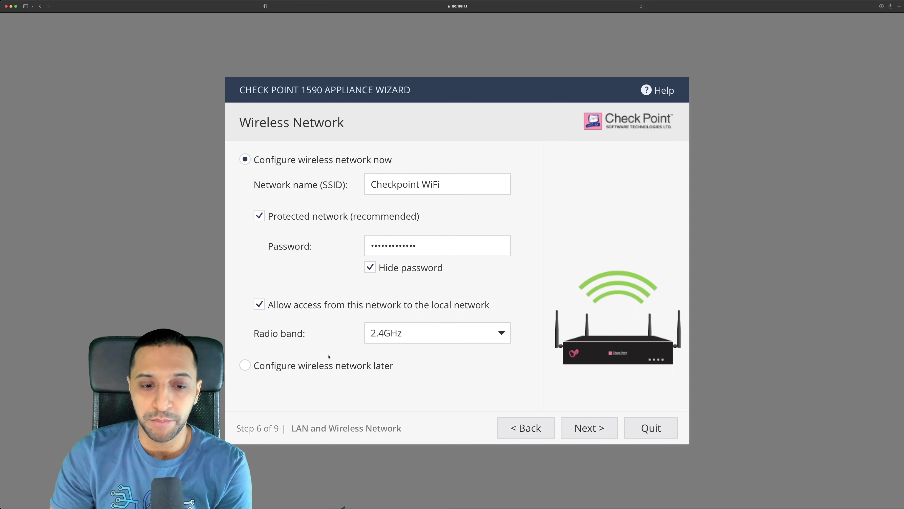
key("Return")
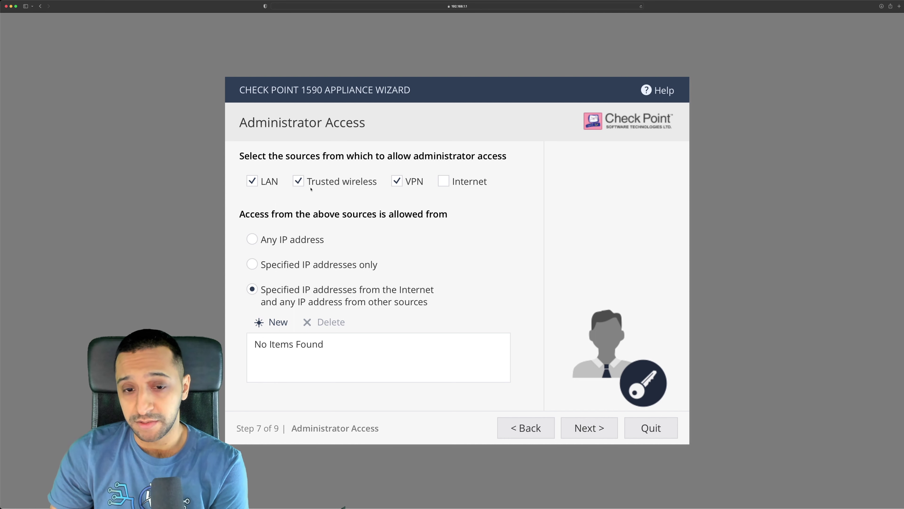
- Allow administrator access from any IP address, with Internet access left off, and start registration
left_click(445, 185)
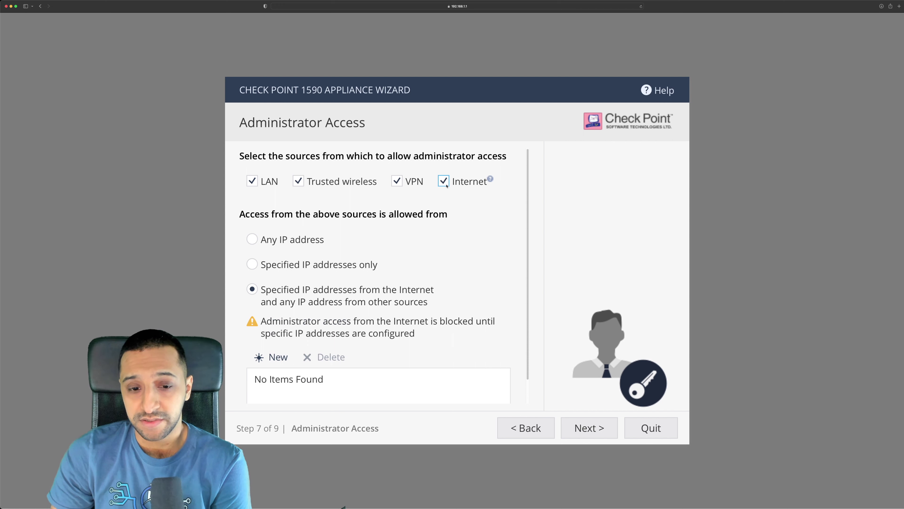
left_click(447, 185)
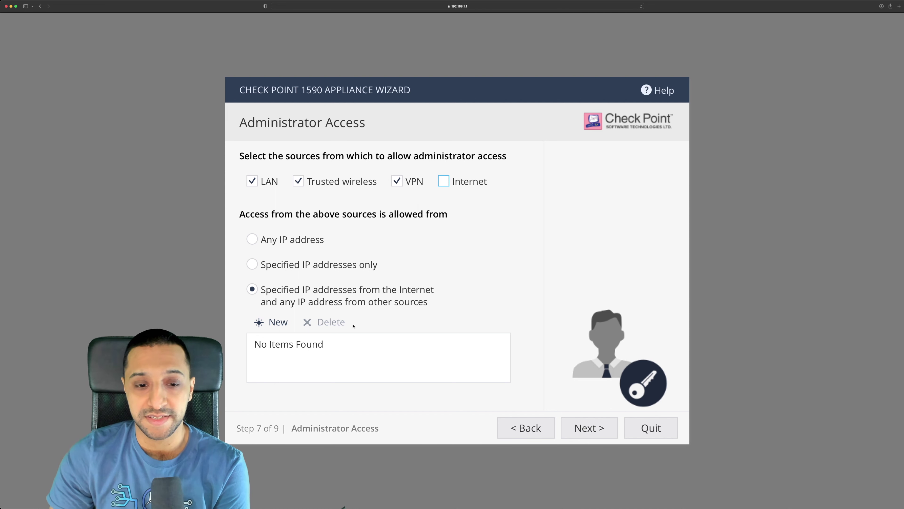
key("Down")
key("Tab")
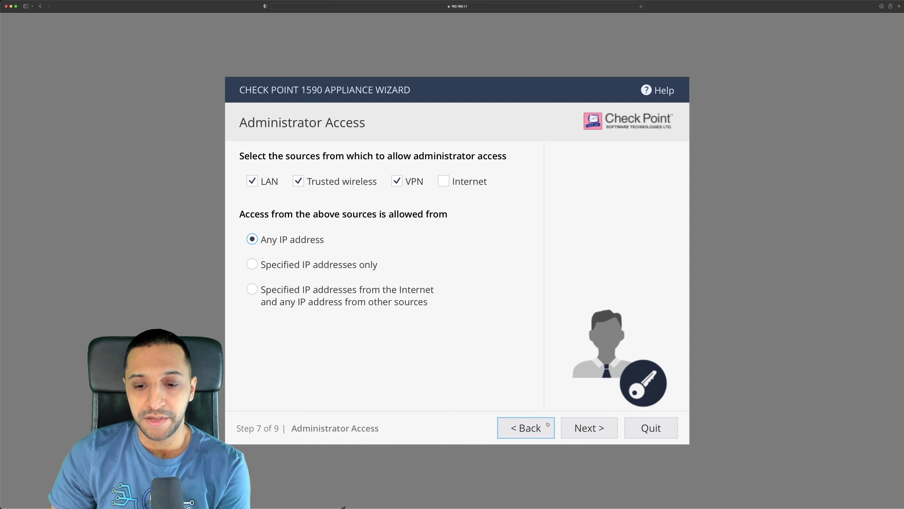
key("Tab")
key("Return")
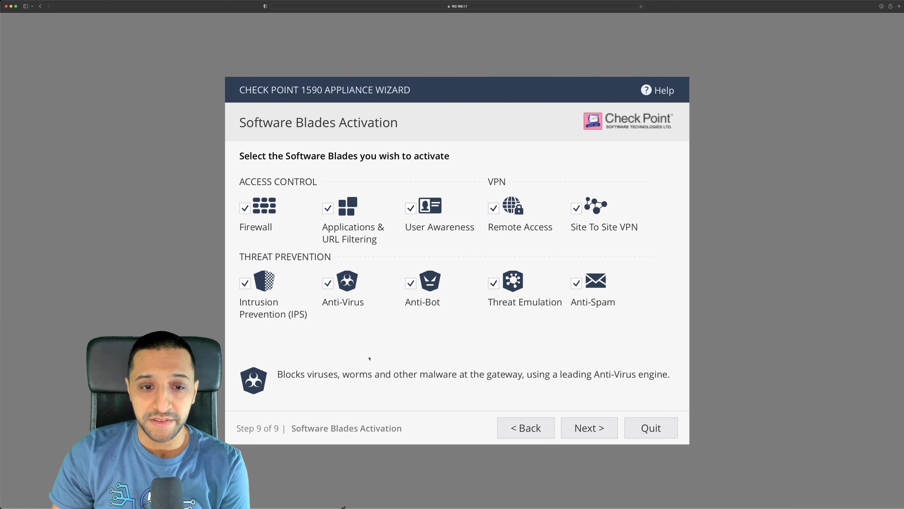
mouse_move(273, 237)
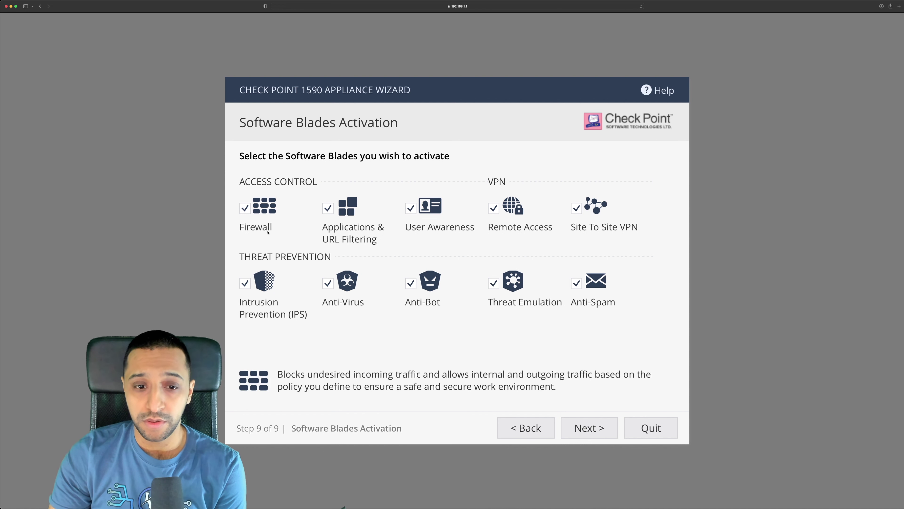
mouse_move(443, 234)
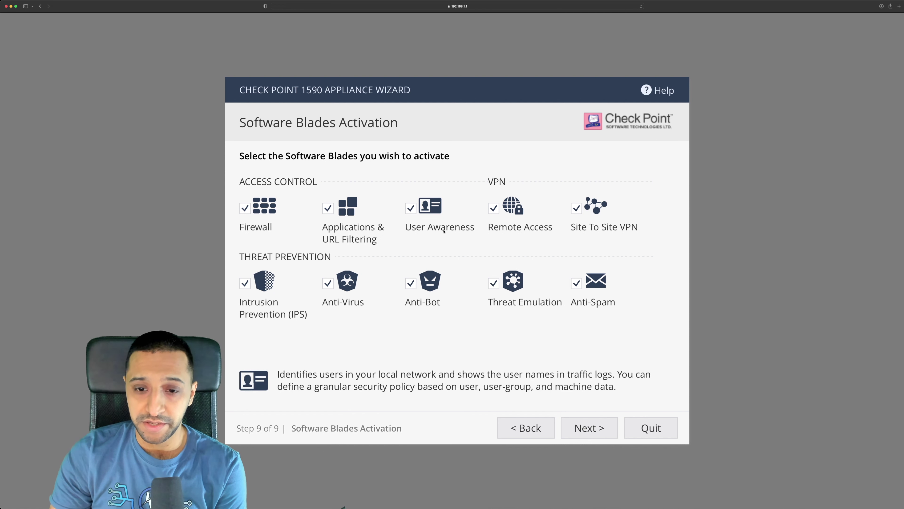
mouse_move(634, 229)
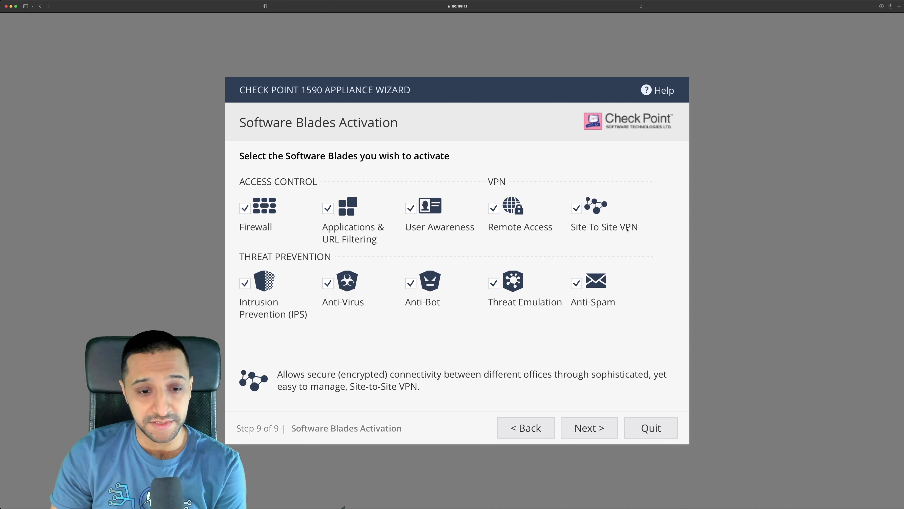
mouse_move(362, 303)
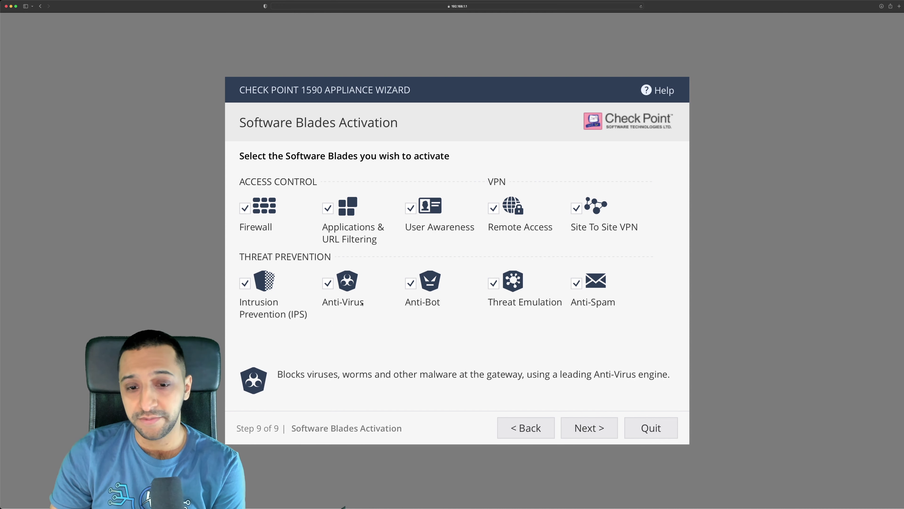
mouse_move(585, 305)
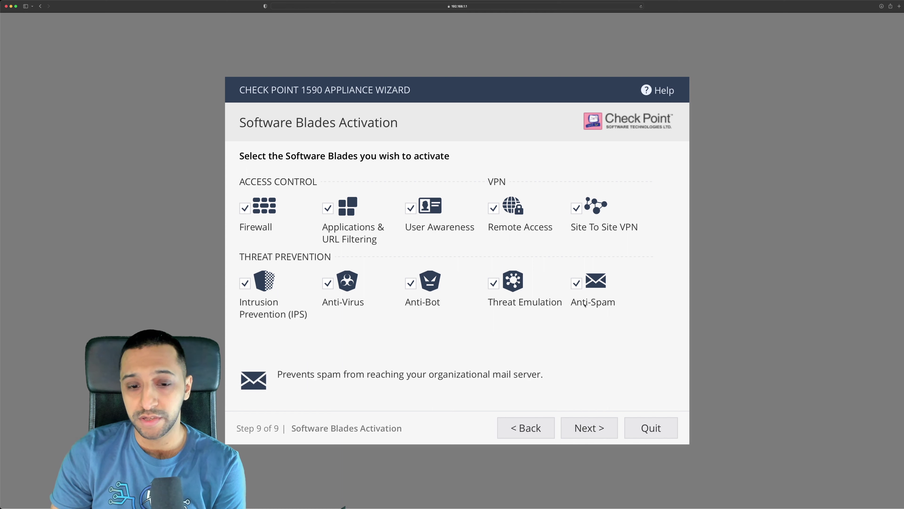
- Activate all selected software blades and finish the wizard on step 9 of 9
left_click(590, 427)
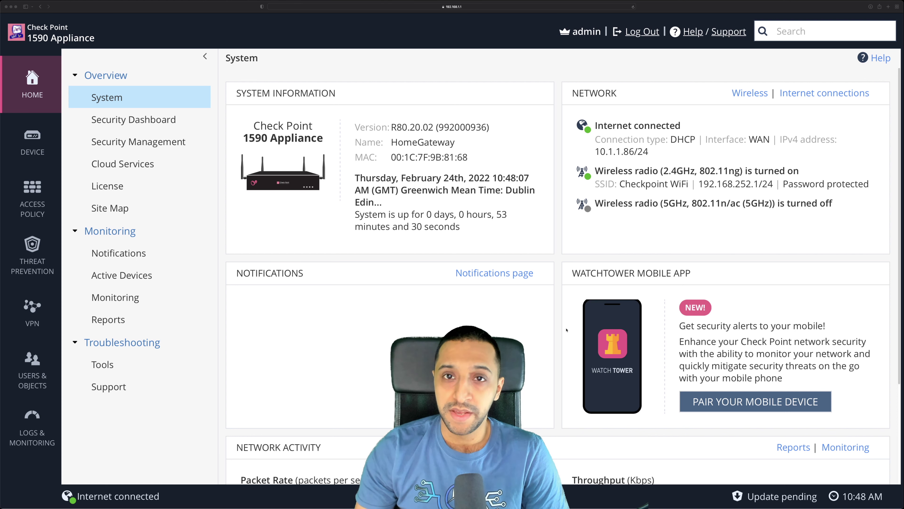
scroll(573, 262, "down", 4)
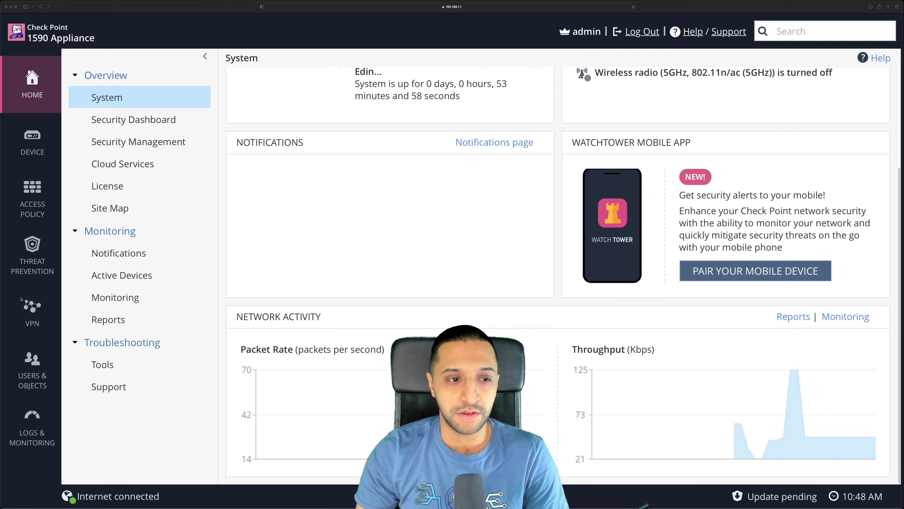
left_click(101, 98)
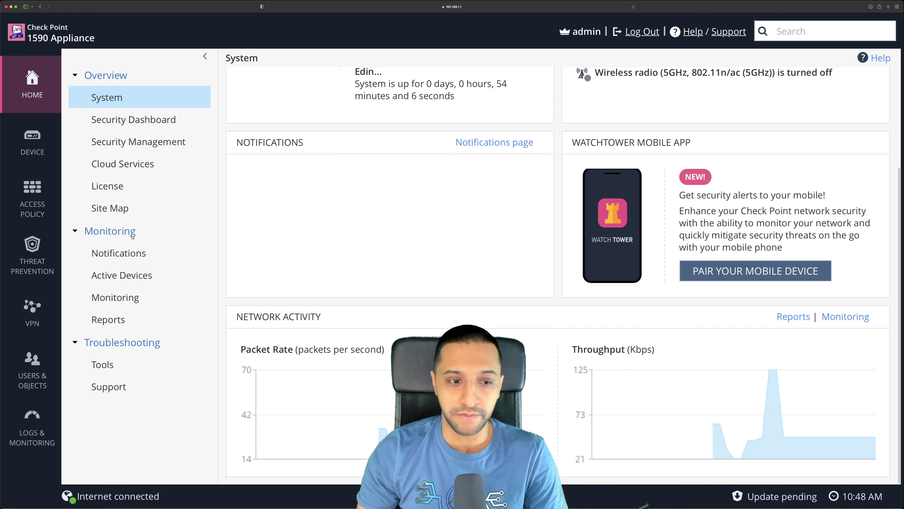
- Look through the Device wireless settings, then open Access Policy showing the Standard firewall policy
left_click(41, 160)
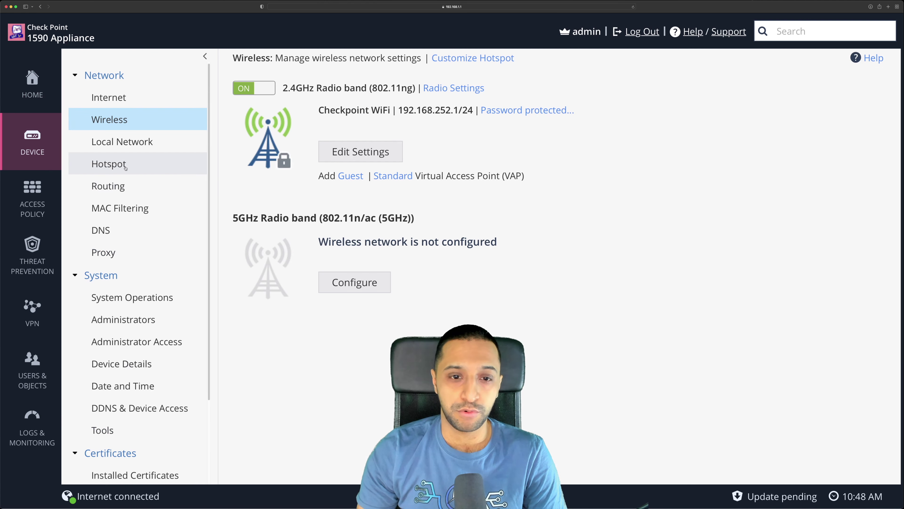
scroll(121, 179, "down", 2)
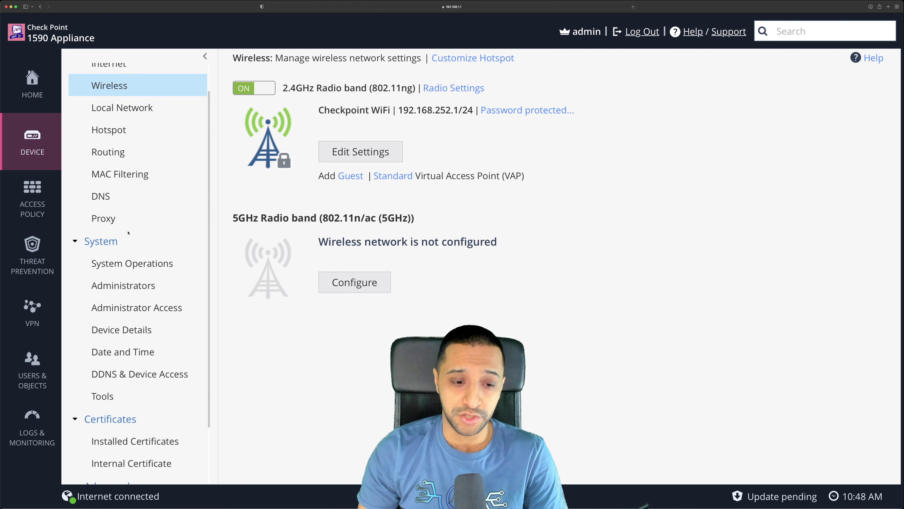
scroll(128, 235, "down", 4)
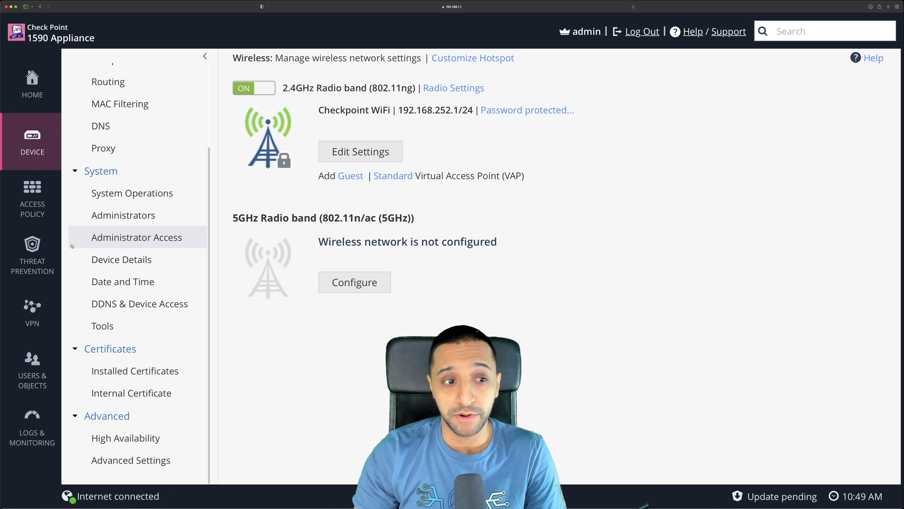
left_click(39, 205)
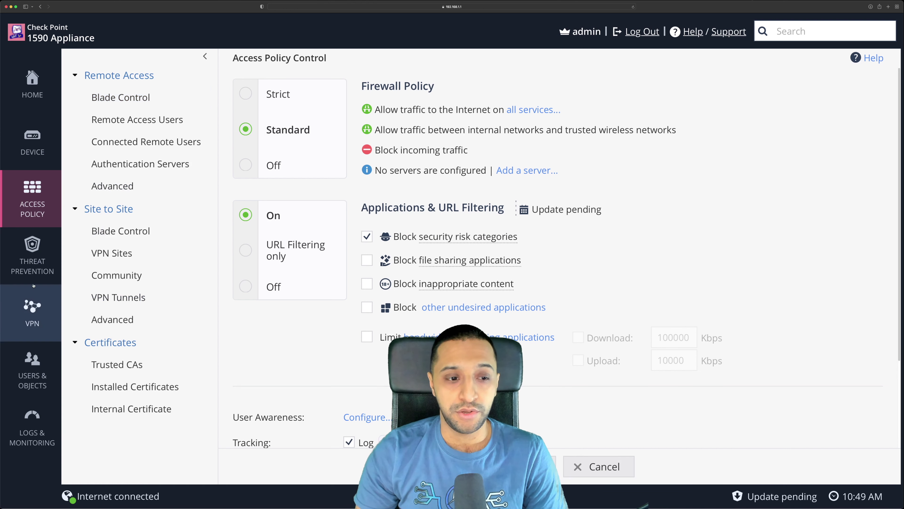
- Browse Threat Prevention, VPN, Users and Administrators, ending on the Logs & Monitoring SNMP page
left_click(36, 275)
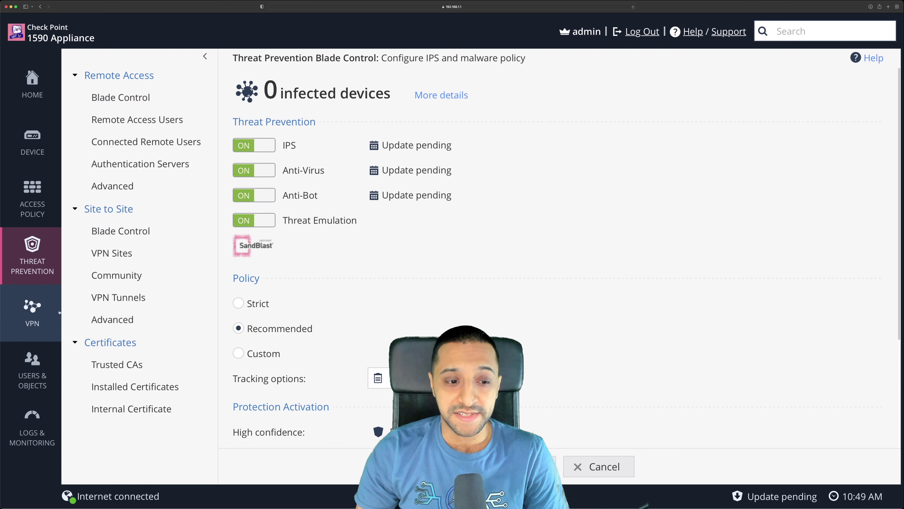
left_click(49, 312)
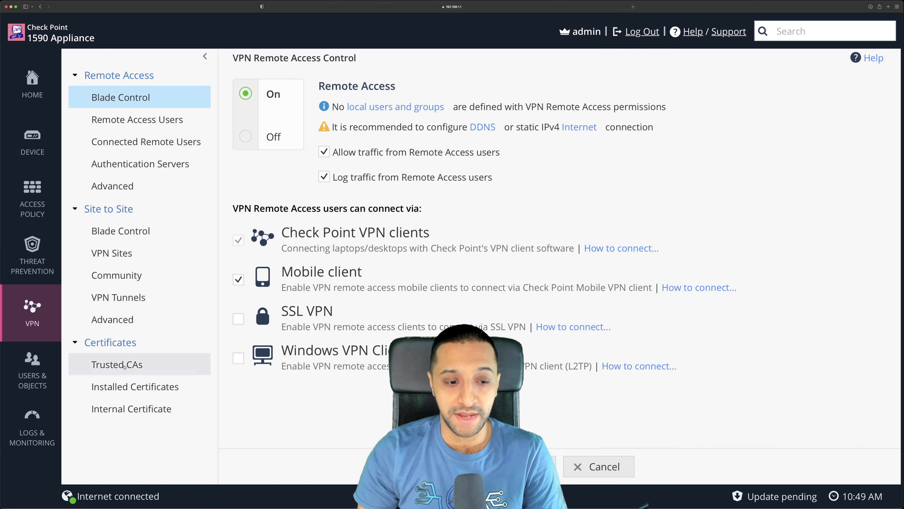
left_click(46, 379)
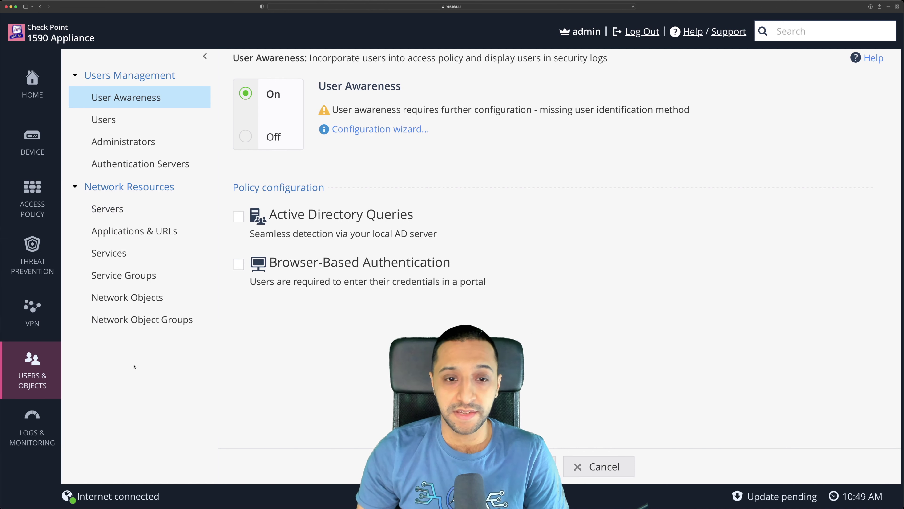
left_click(114, 123)
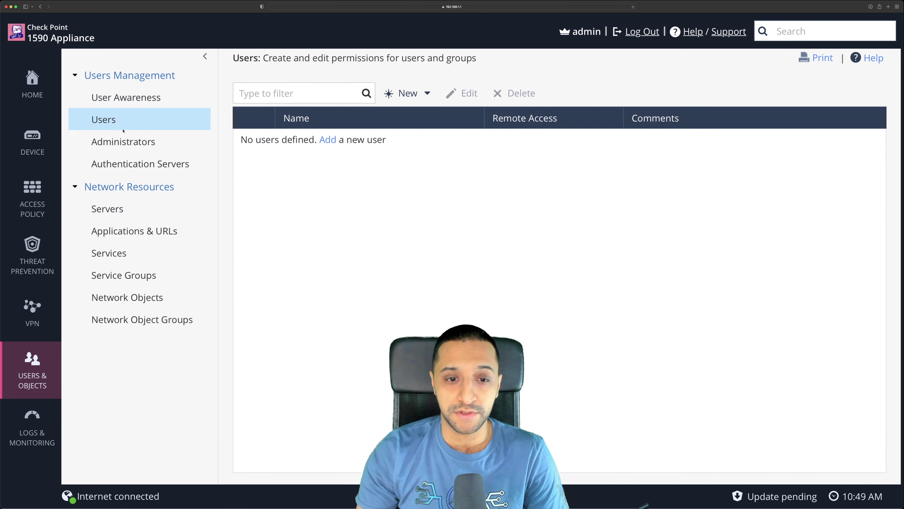
left_click(126, 146)
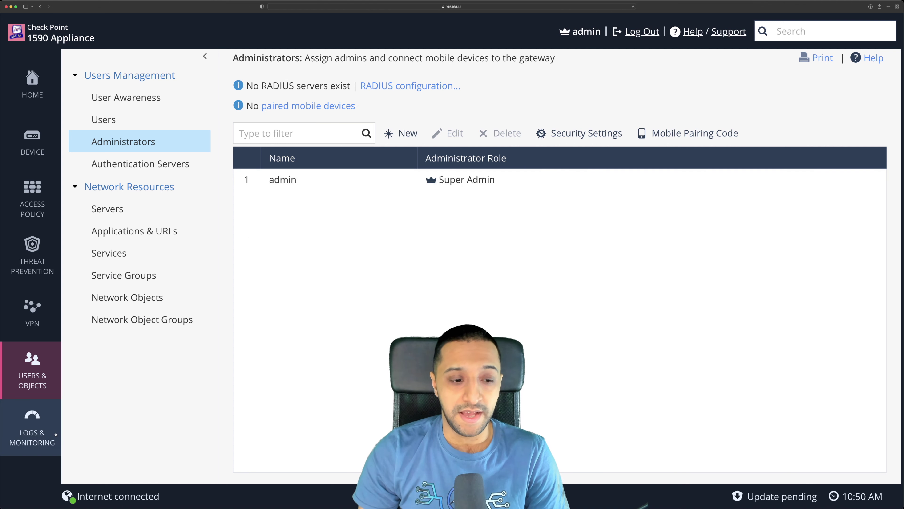
left_click(55, 403)
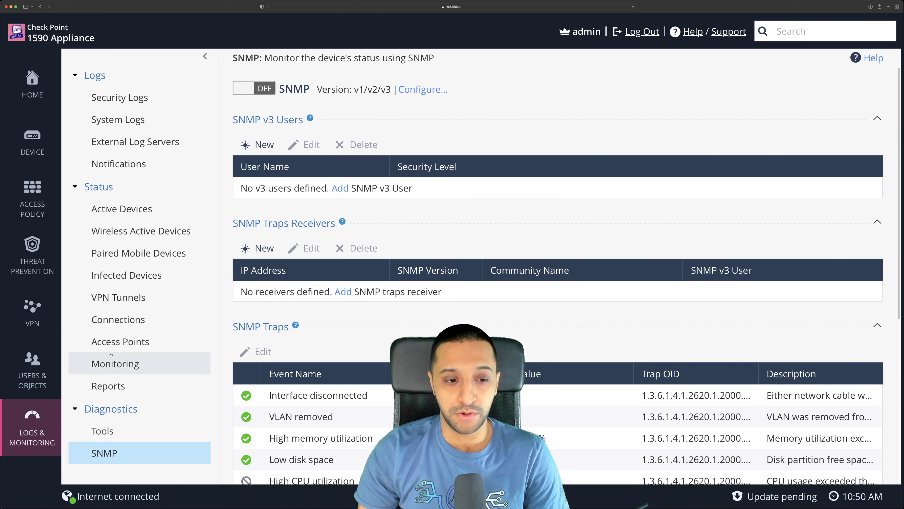
- Check the security logs, then return to the Security Dashboard and its pending-updates status for scheduling
left_click(122, 107)
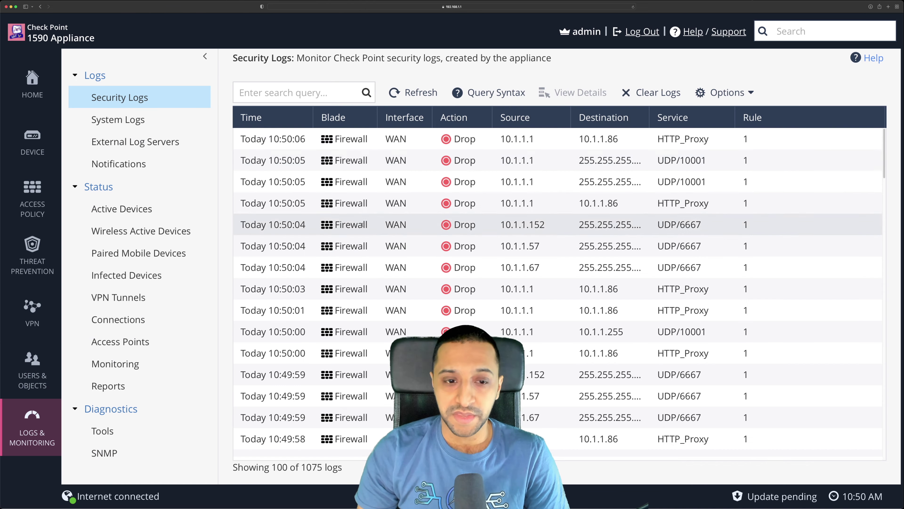
scroll(379, 243, "down", 5)
scroll(379, 243, "down", 5)
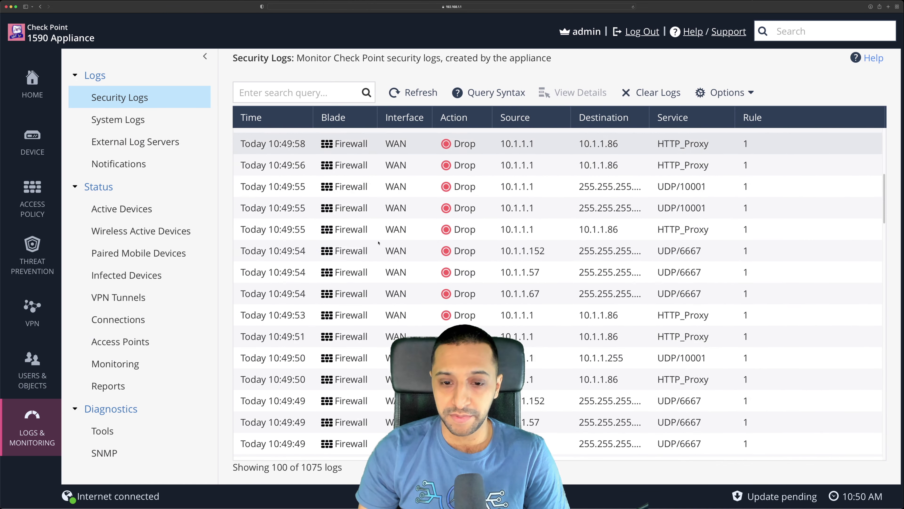
scroll(379, 243, "up", 9)
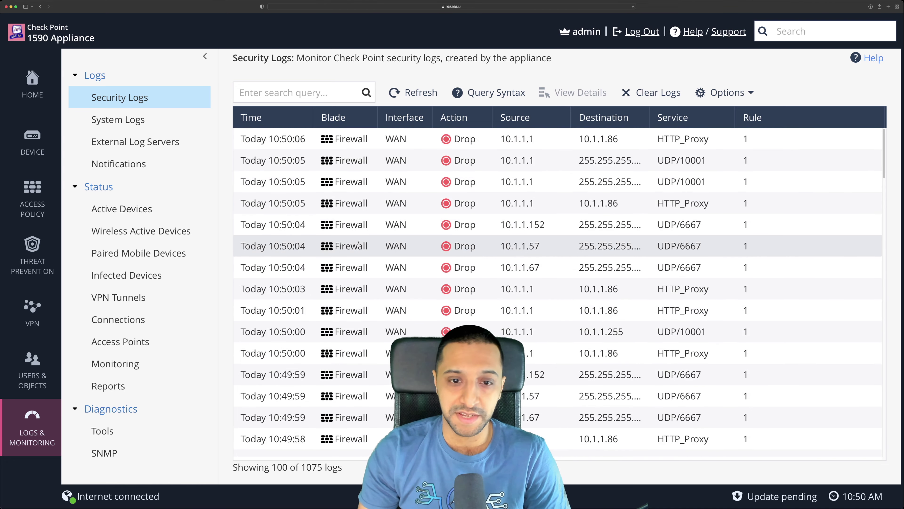
left_click(774, 499)
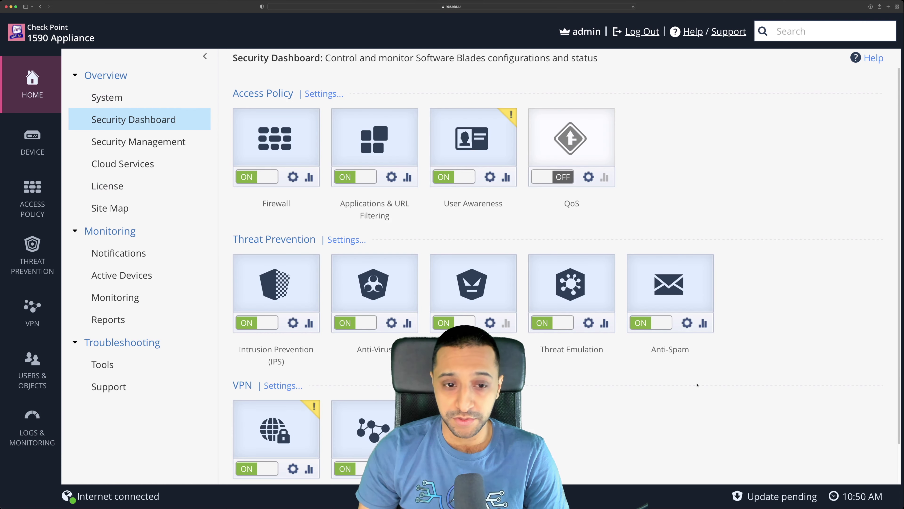
mouse_move(774, 497)
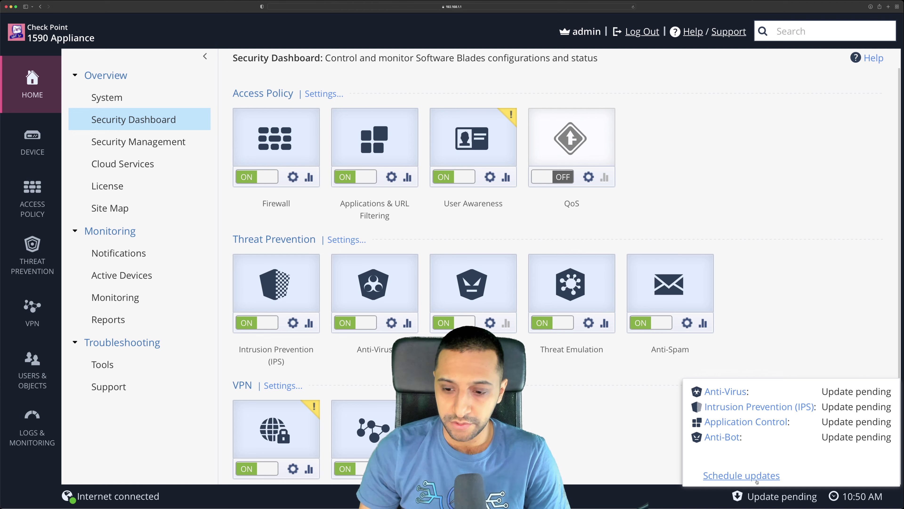
- Bring up the Activate Automatic Updates schedule for IPS, Anti-Virus, Anti-Bot and Application Control, set to Daily at 01:00 AM
left_click(757, 481)
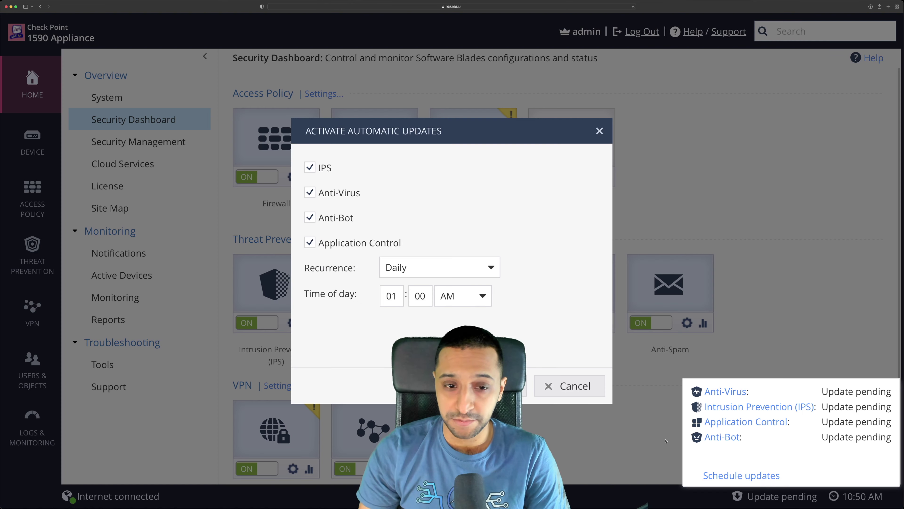